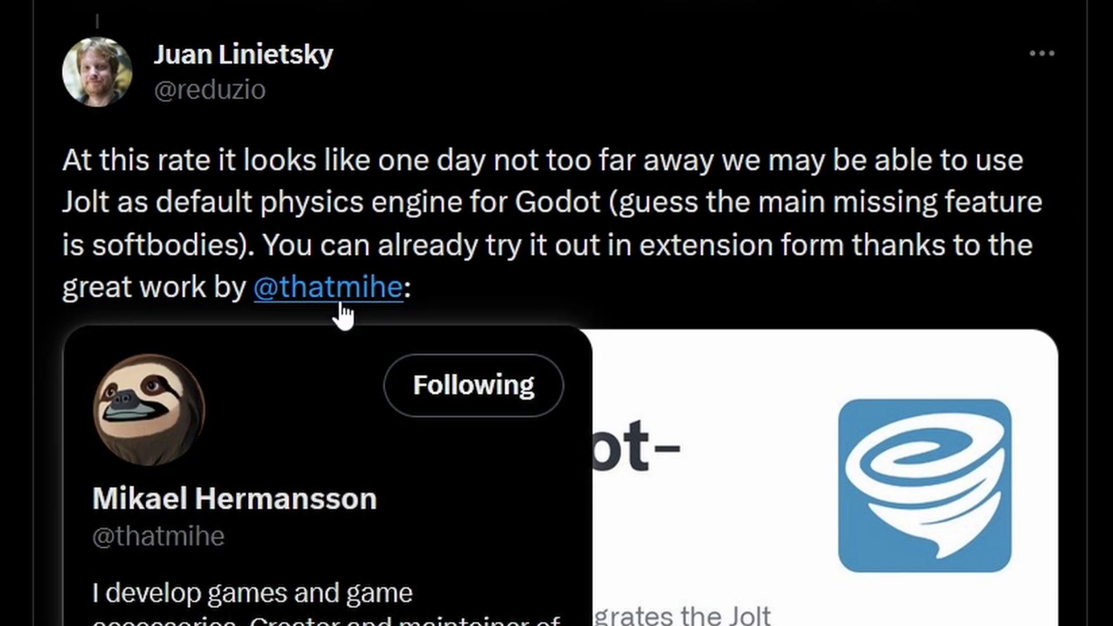
Open the extension developer's profile, then the post about trying Jolt via godot-jolt
click(342, 307)
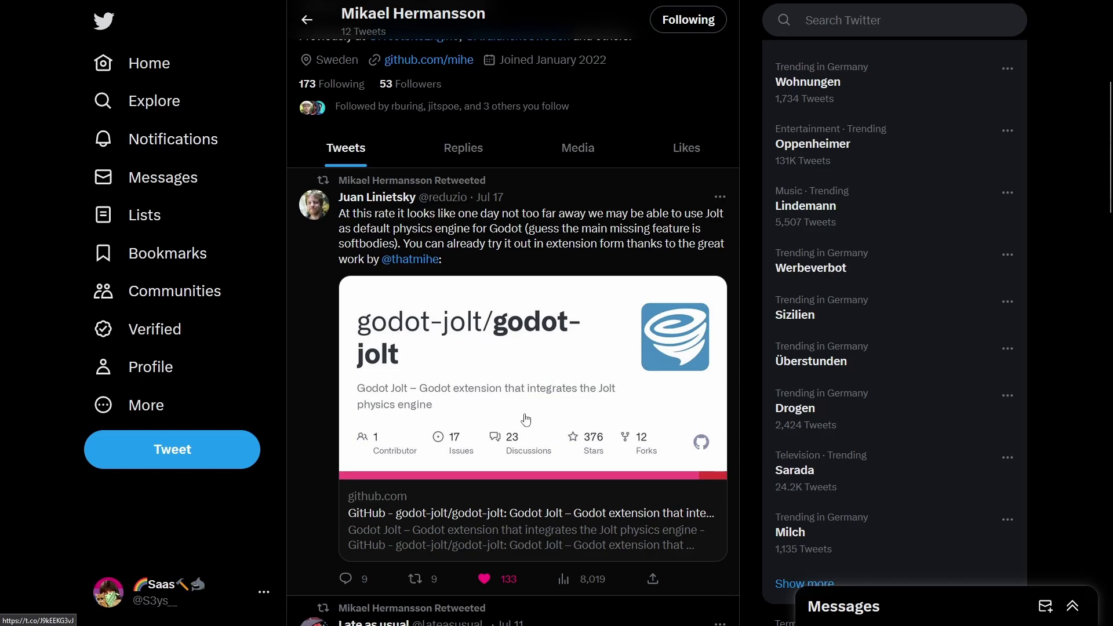
click(543, 377)
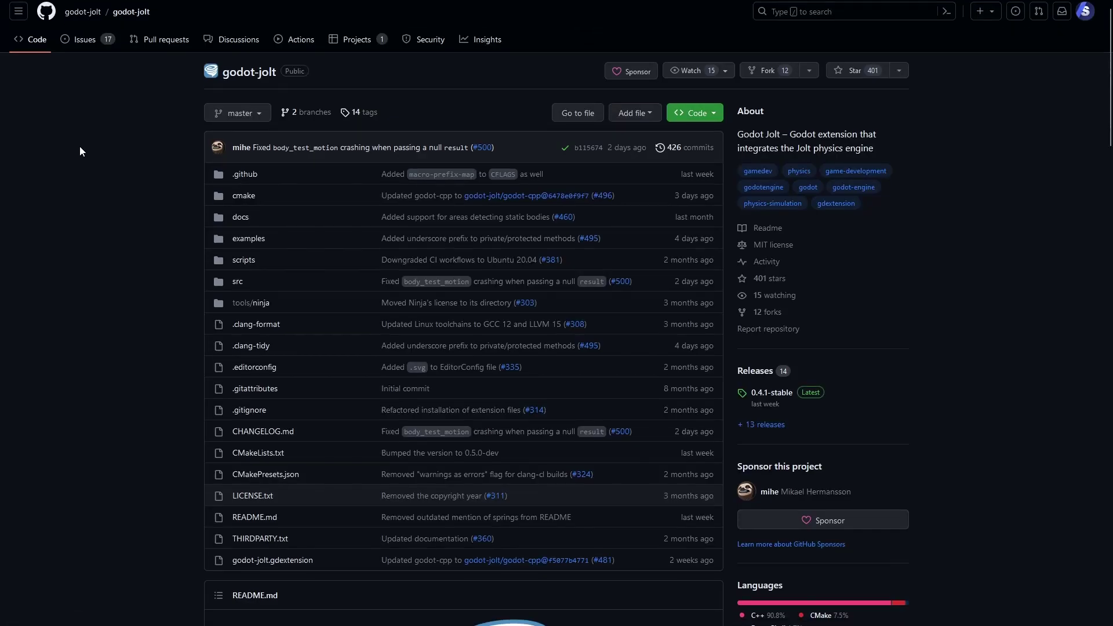
Download godot-jolt_v0.4.1-stable.zip from the assets of the 0.4.1-stable release
scroll(80, 150, down, 4)
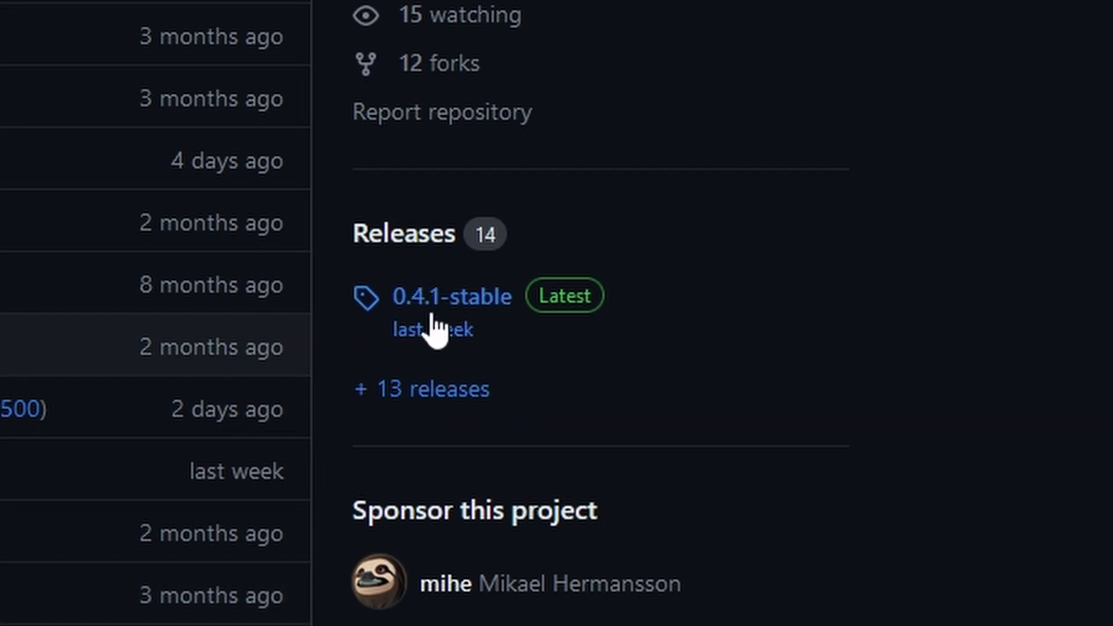
click(431, 328)
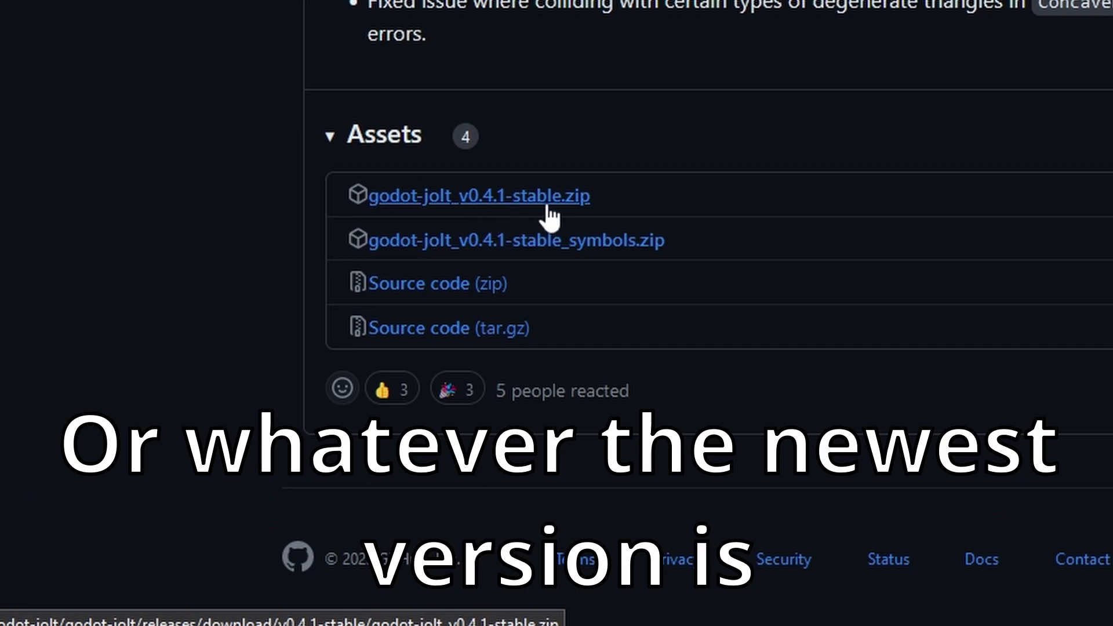
click(316, 439)
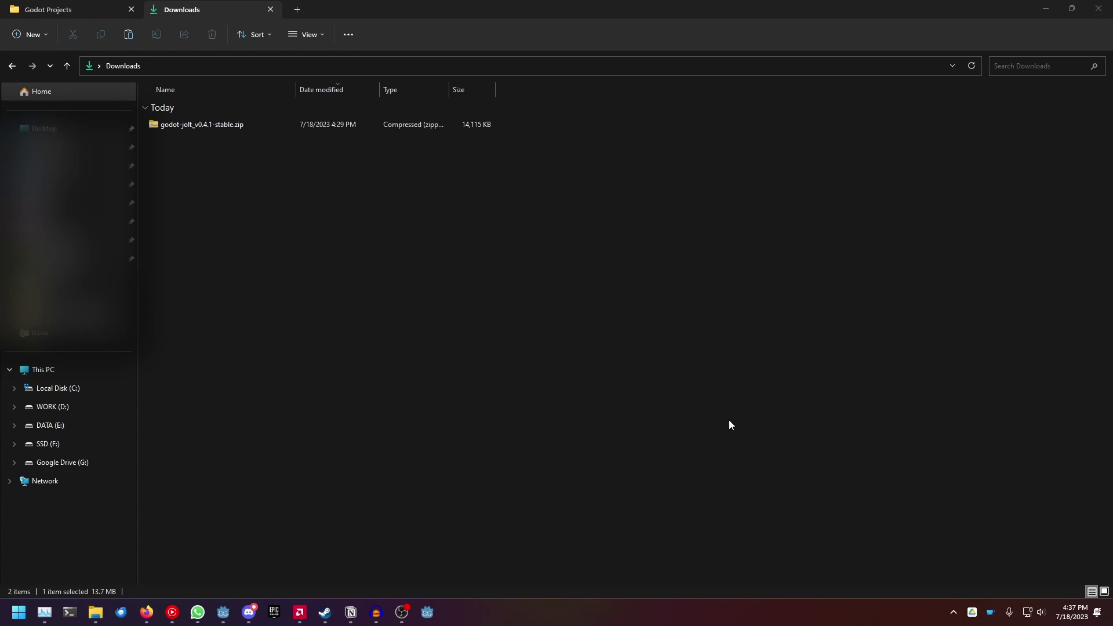
Create a project named GodotJolt in its own folder and open it for editing
click(427, 611)
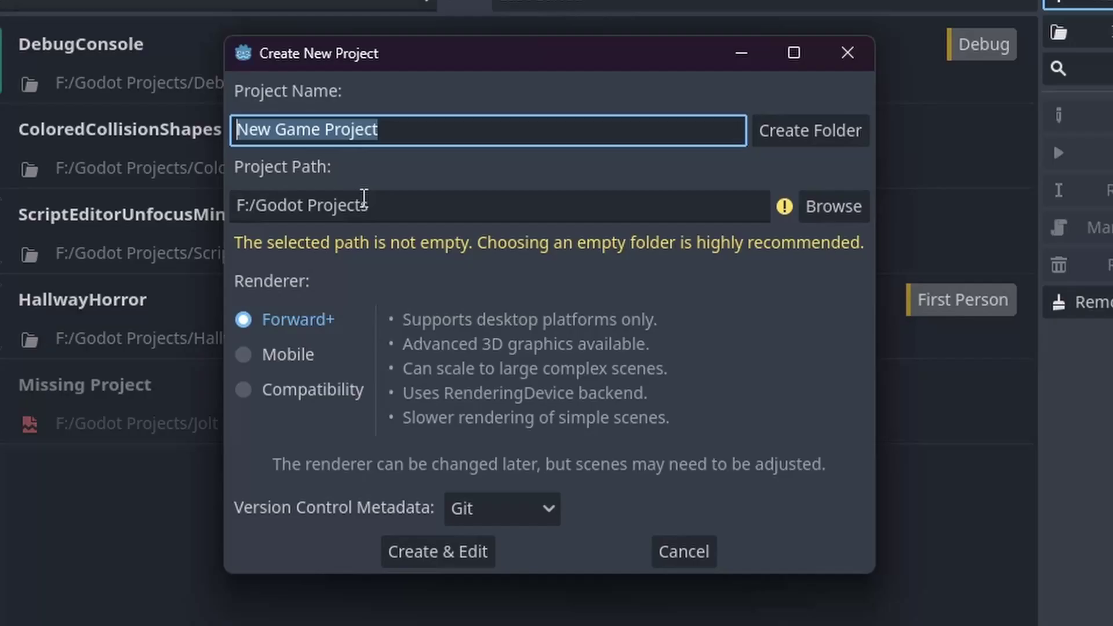
text(GodotJolt)
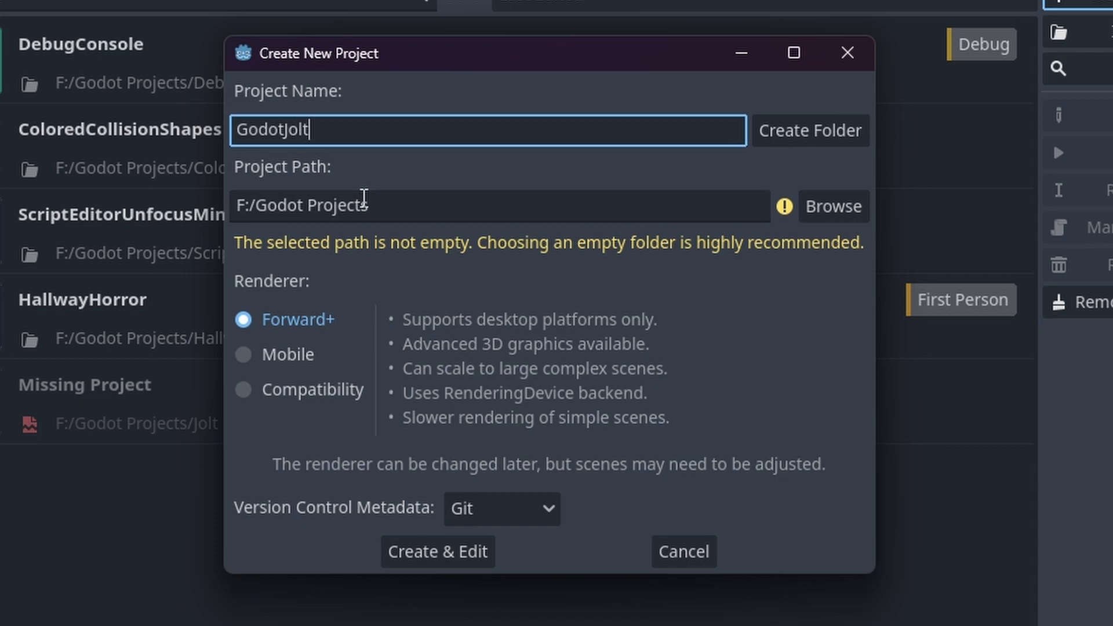
click(803, 132)
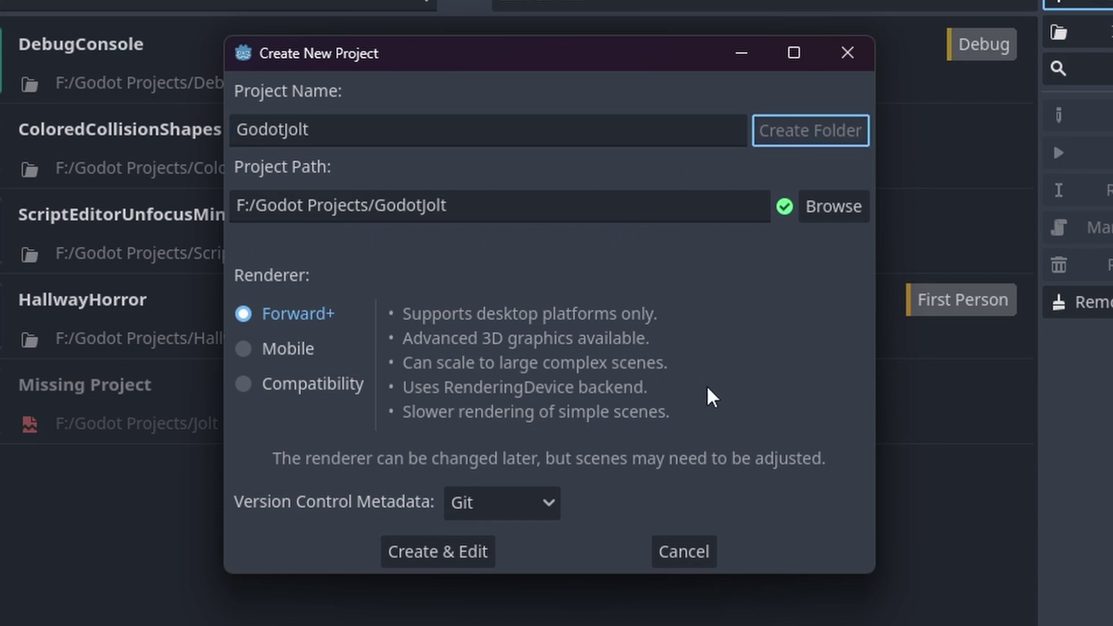
click(446, 553)
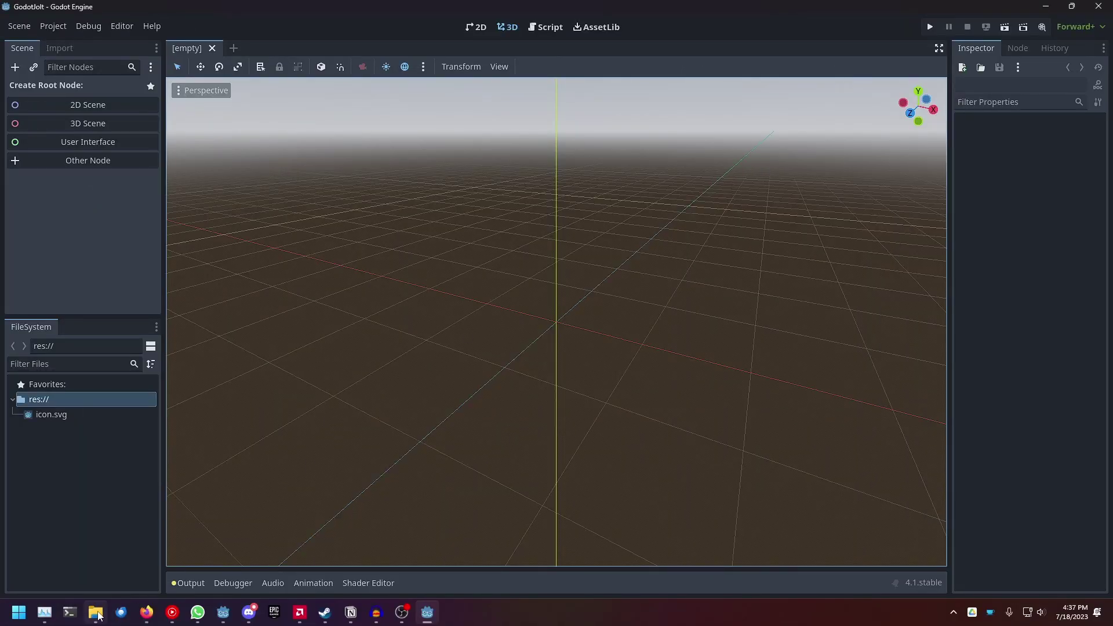
Copy the godot-jolt zip into the GodotJolt folder, extract it there, and delete the zip
click(97, 613)
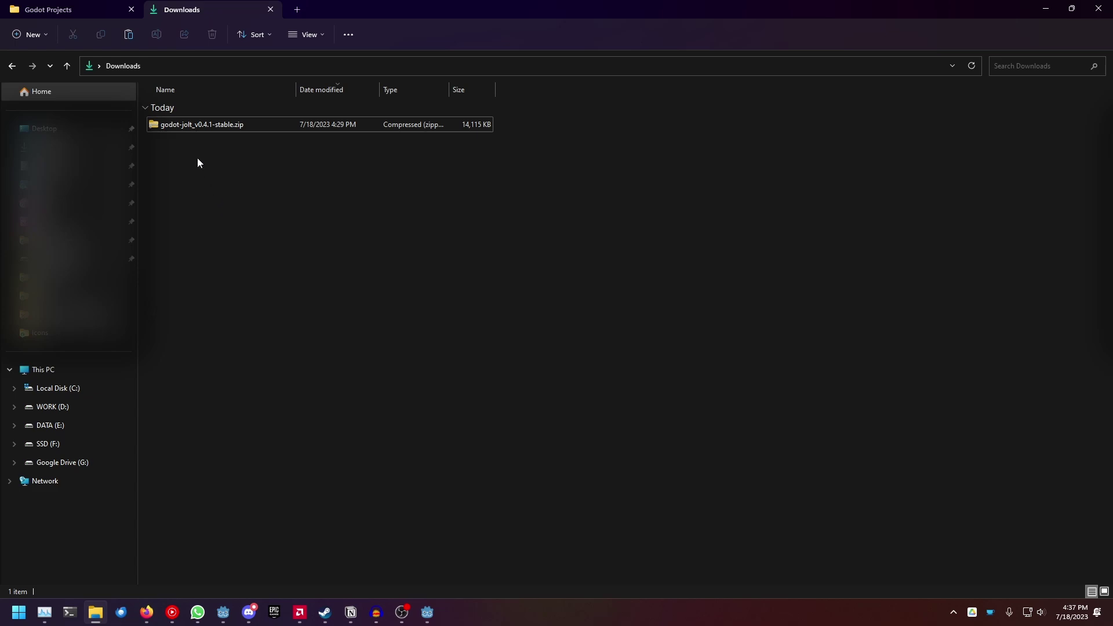
click(180, 128)
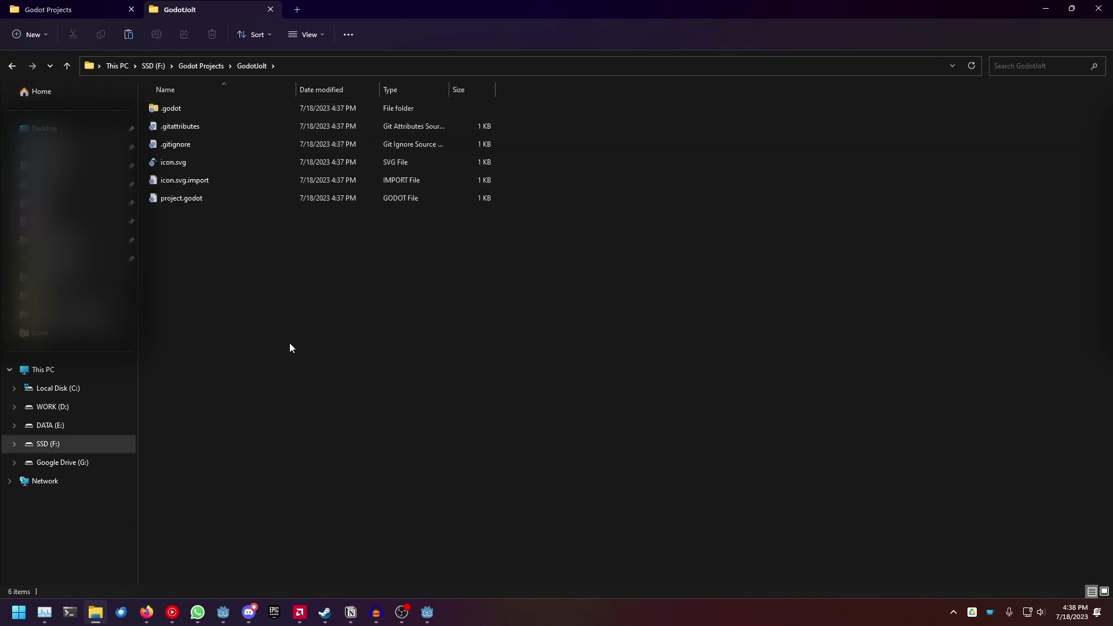
key(ctrl+v)
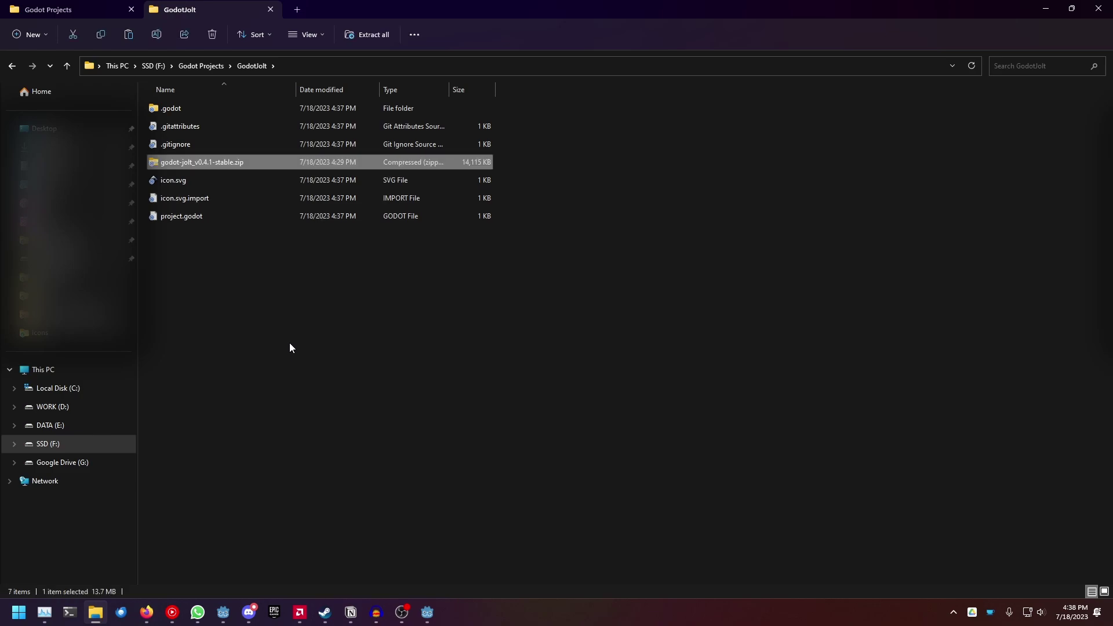
click(359, 43)
click(661, 412)
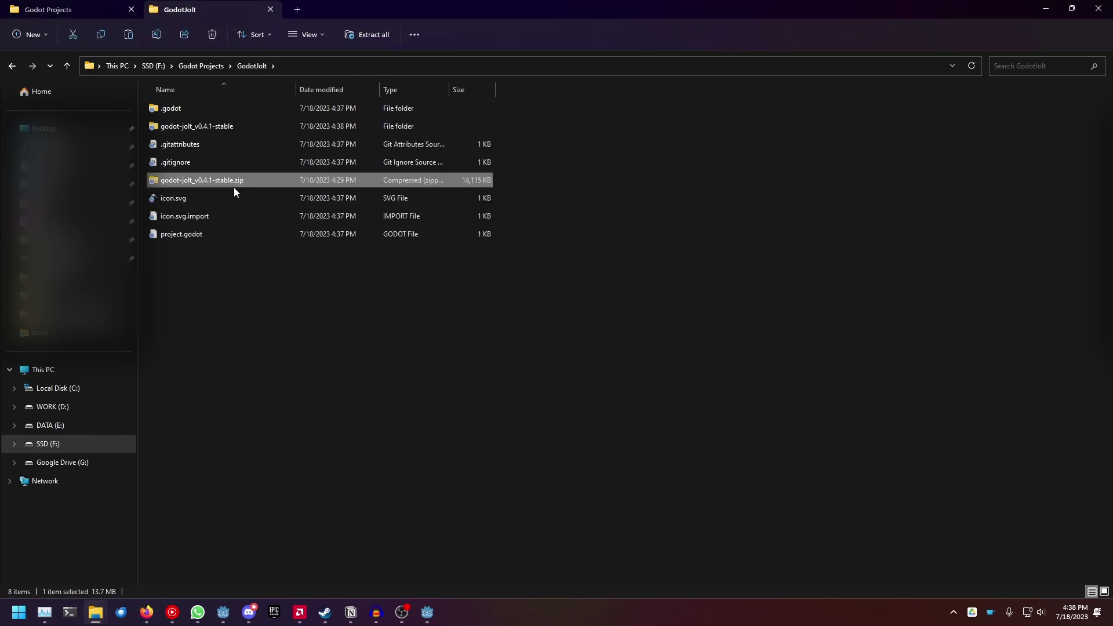
key(Delete)
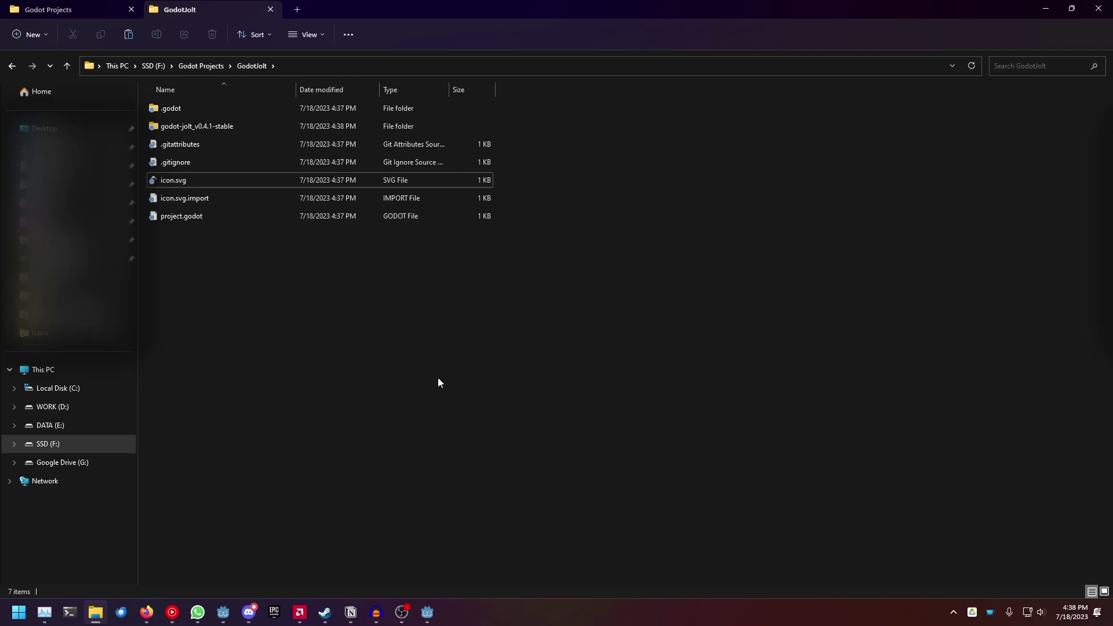
click(426, 614)
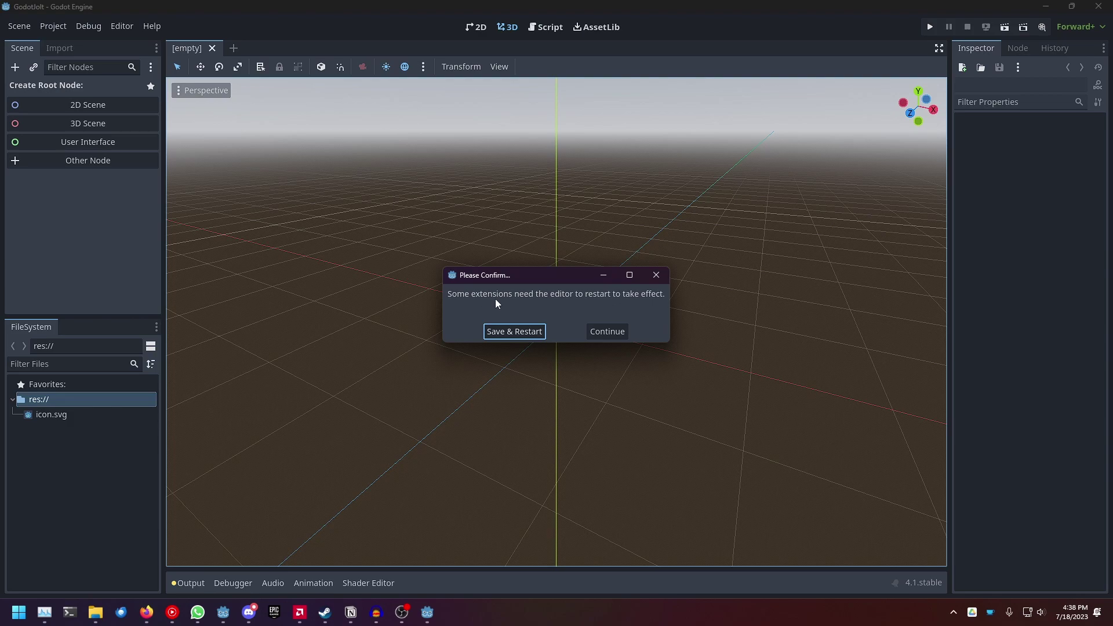
Save and restart the editor so the Jolt extension loads
click(514, 332)
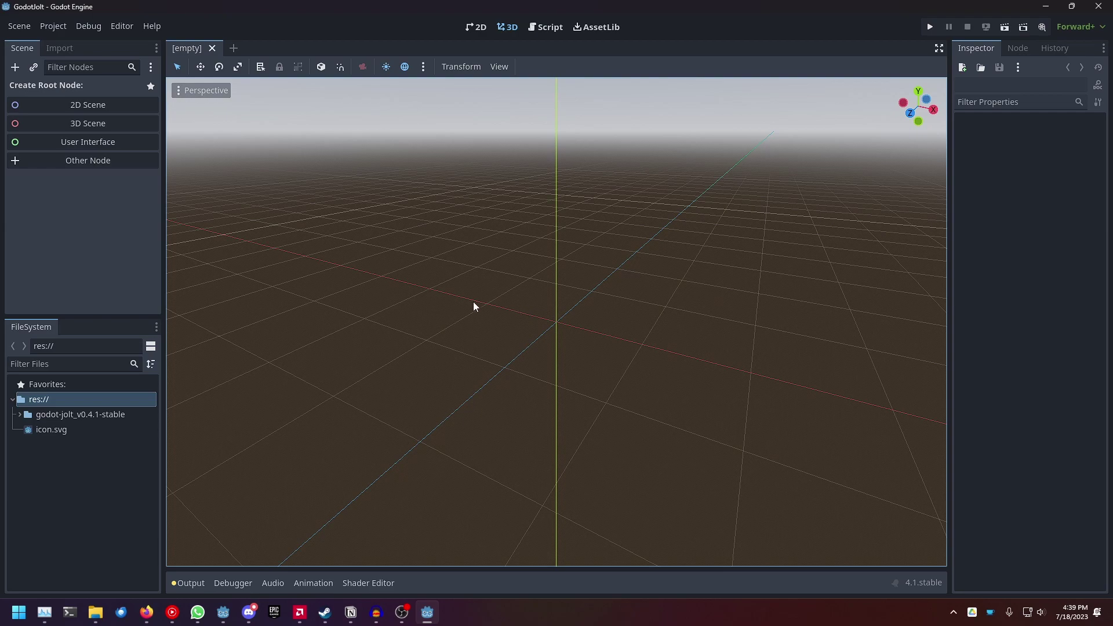
In advanced Project Settings, set Physics > 3D > Physics Engine to JoltPhysics3D
click(61, 29)
click(71, 48)
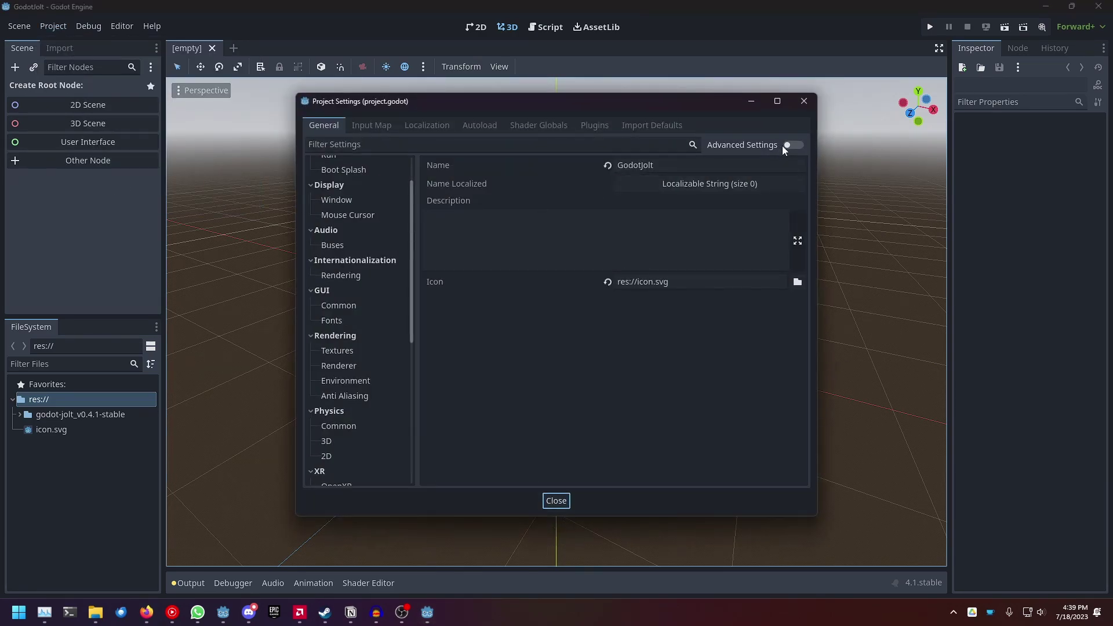
click(791, 146)
scroll(367, 335, down, 5)
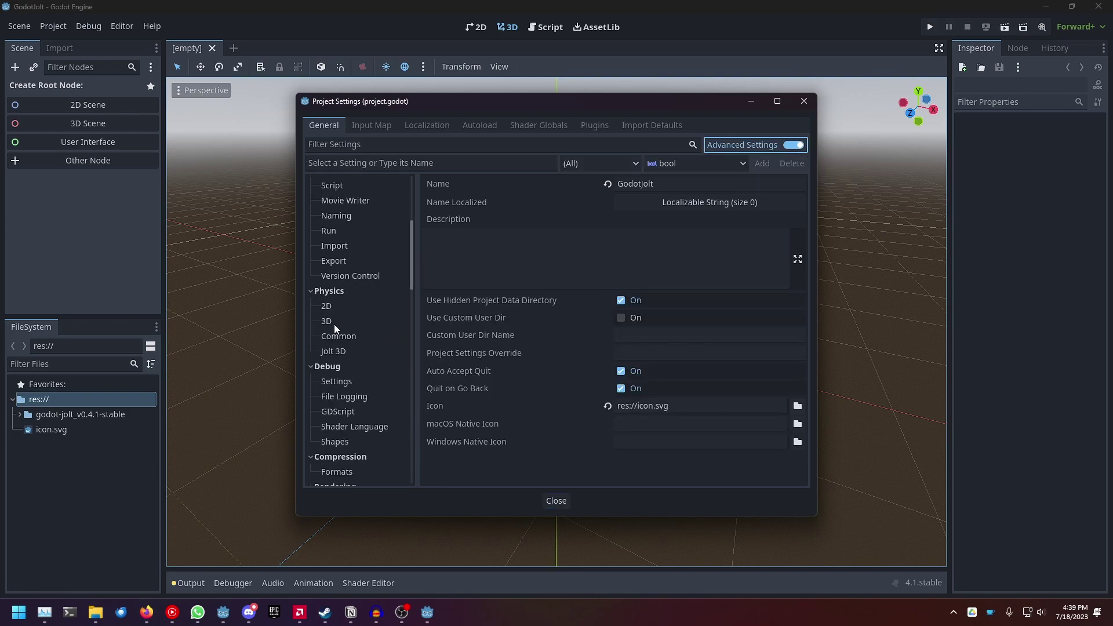
click(332, 322)
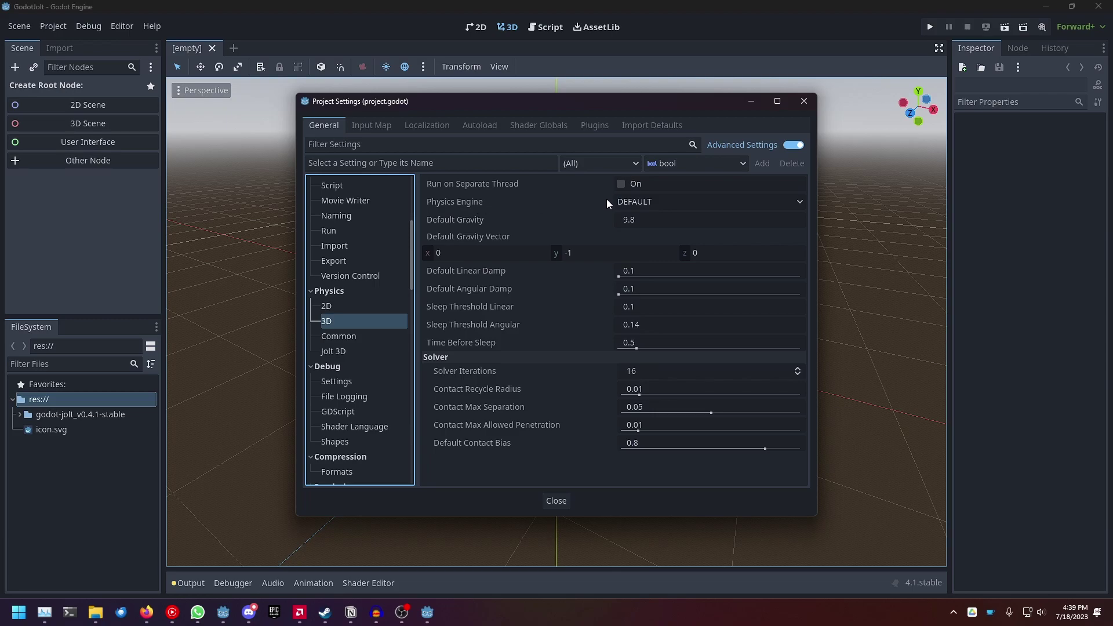
click(637, 201)
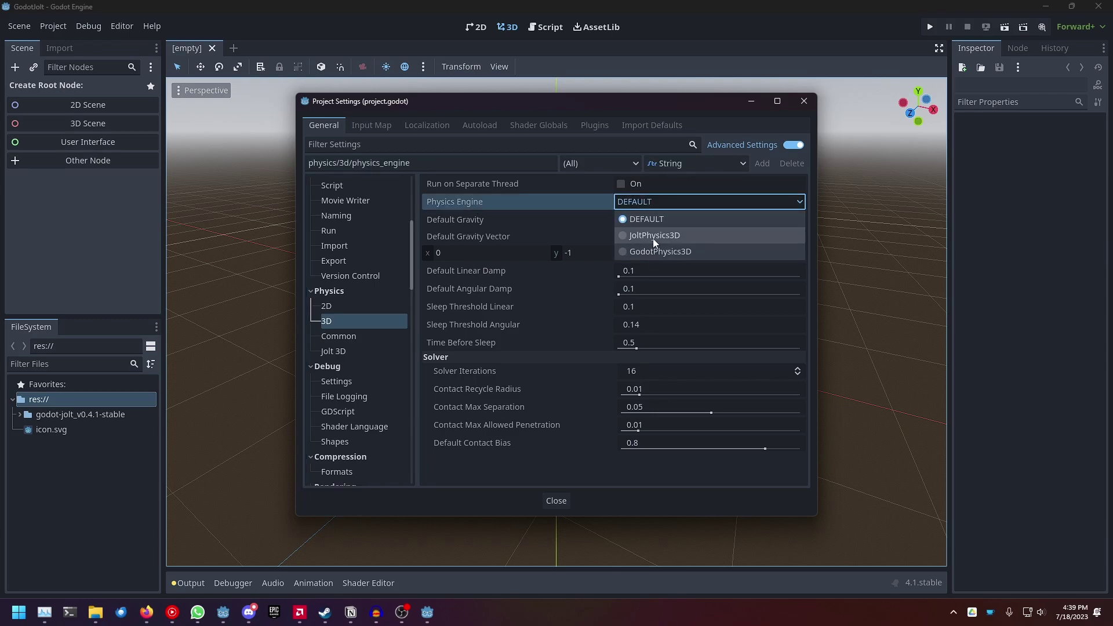
click(653, 238)
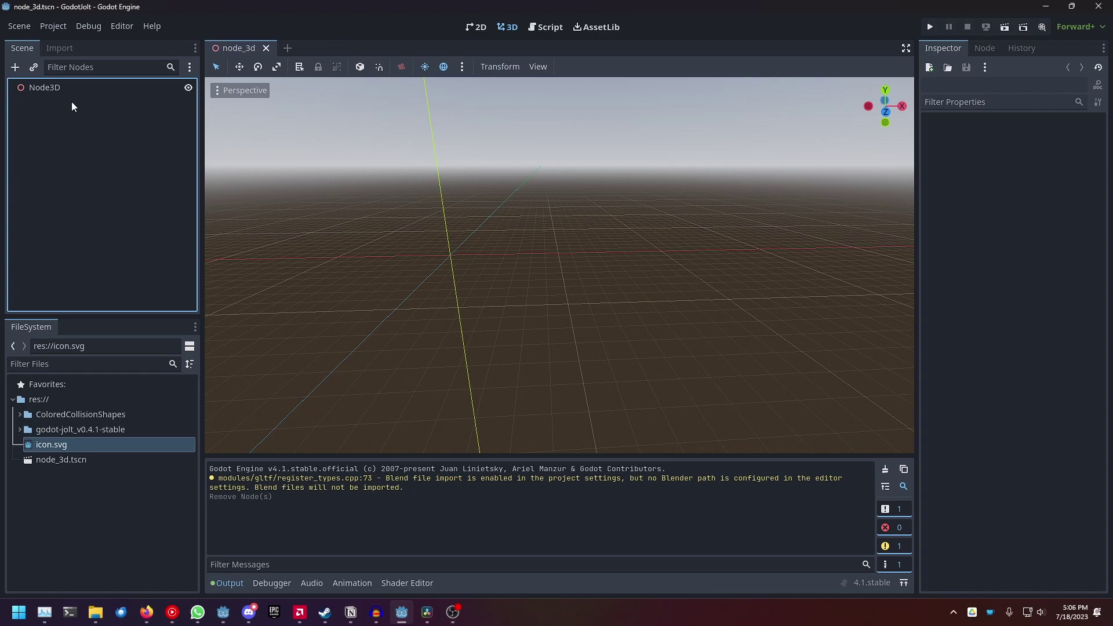
Add a RigidBody3D under Node3D with a ColoredCollisionShape3D child
click(58, 91)
key(ctrl+a)
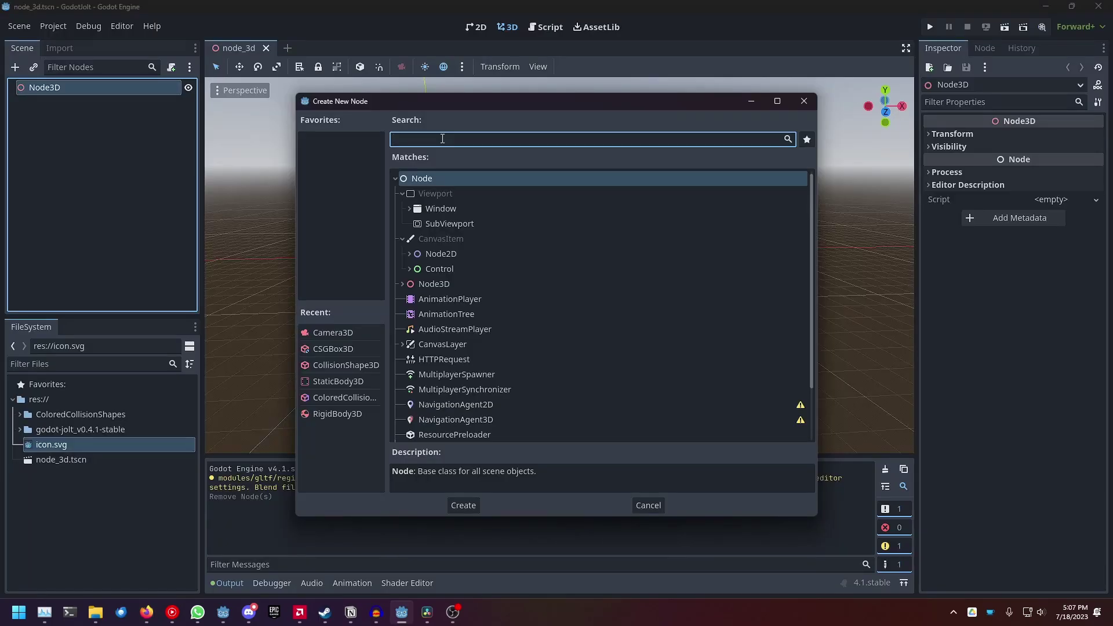
text(rigi)
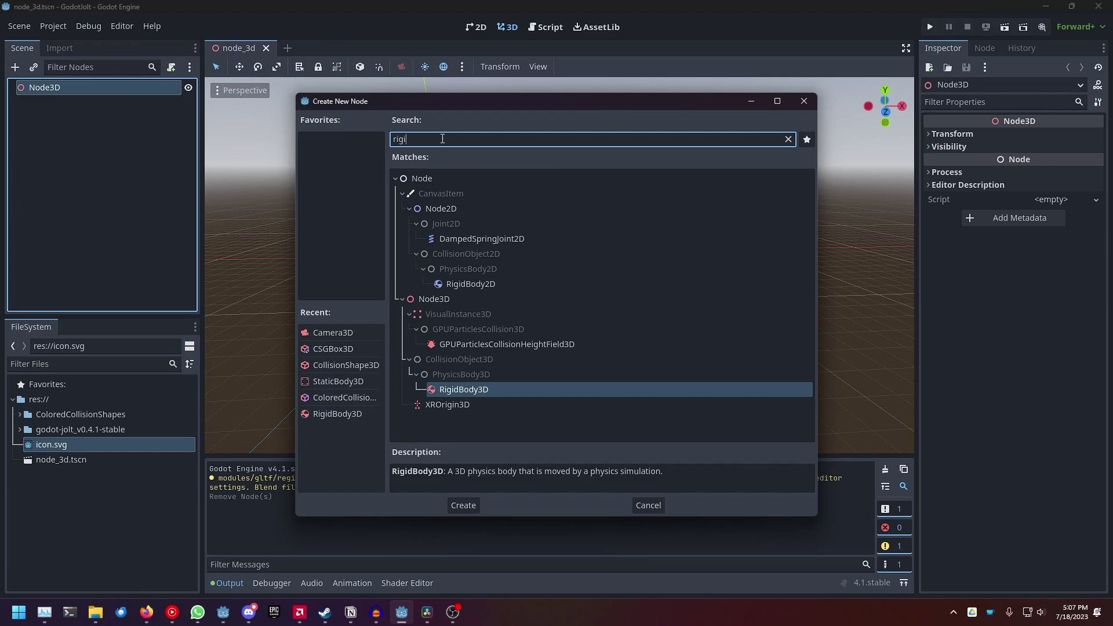
click(458, 390)
double_click(458, 390)
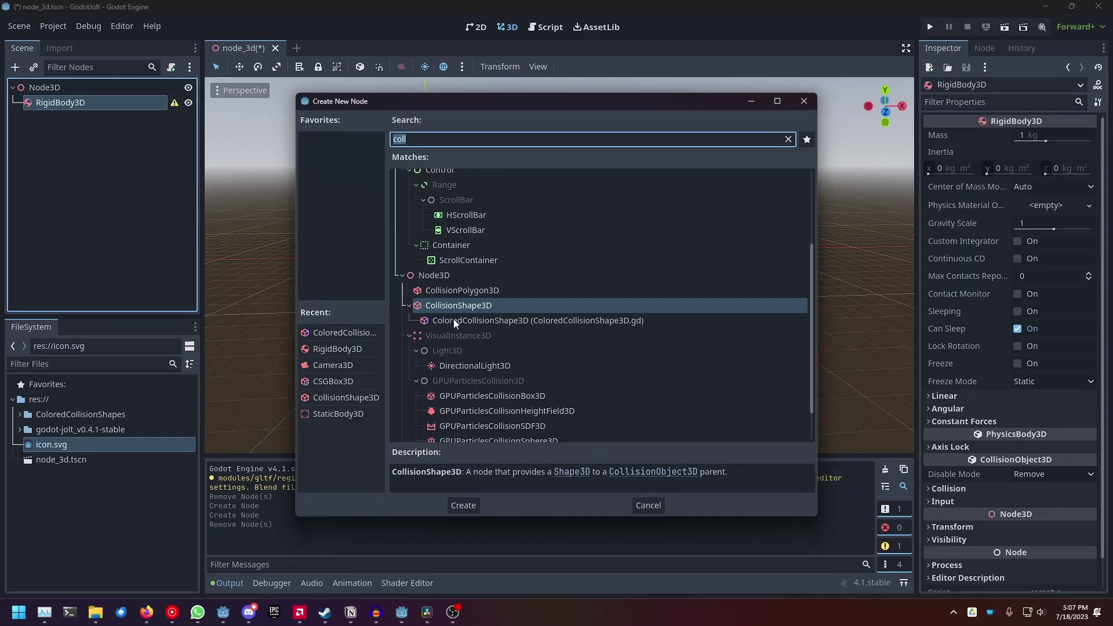
double_click(454, 317)
Give the collision shape the icon.svg image and a new SphereShape3D
click(130, 195)
click(93, 119)
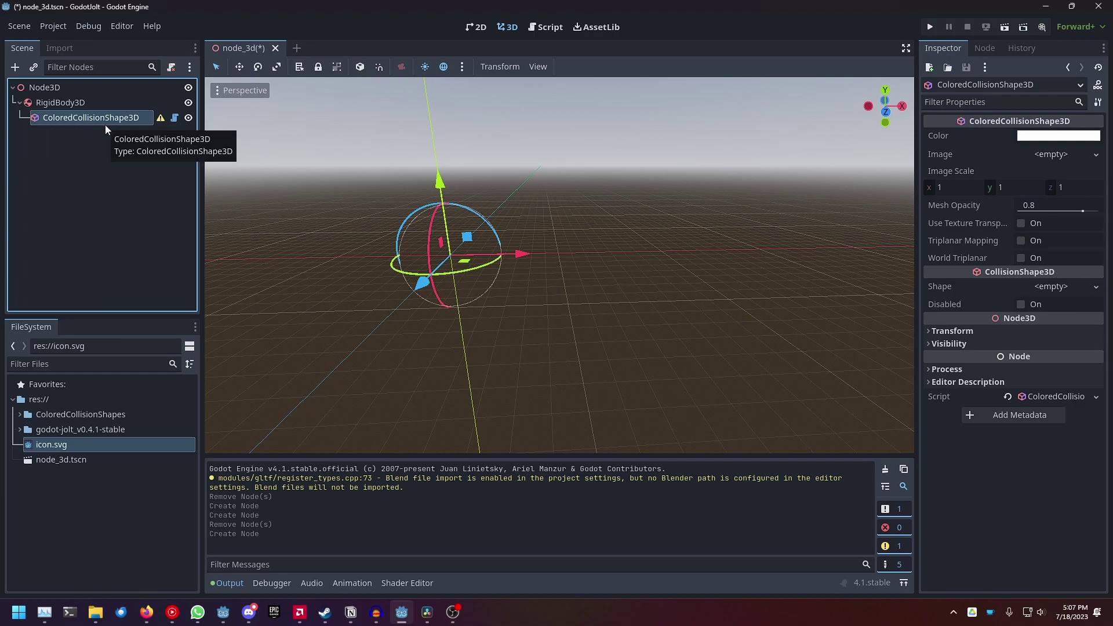
click(80, 486)
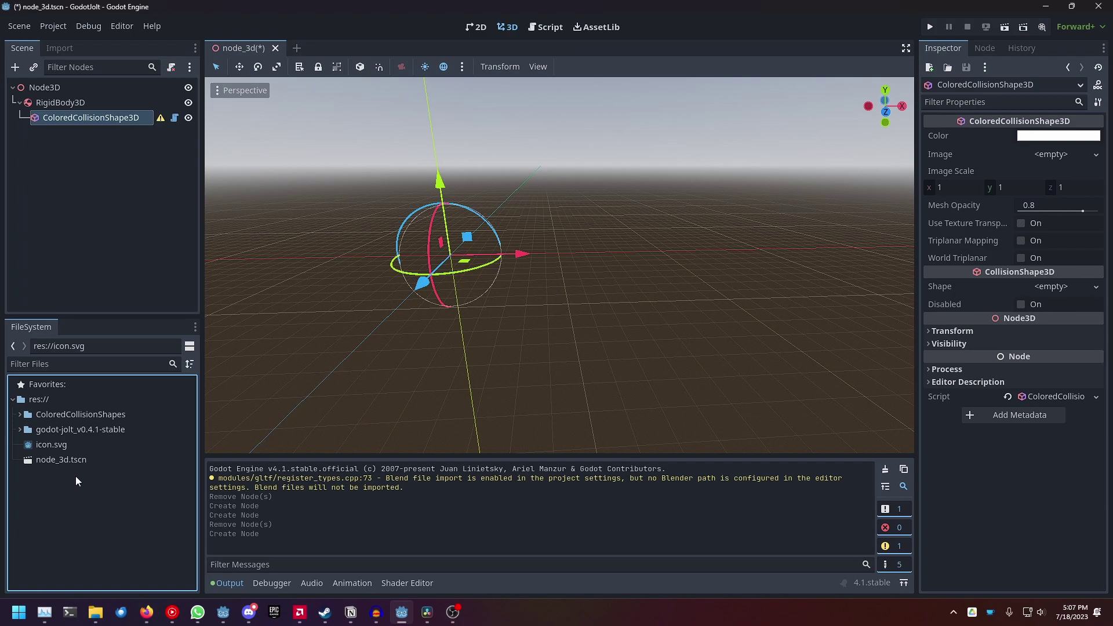
drag(38, 447, 1055, 156)
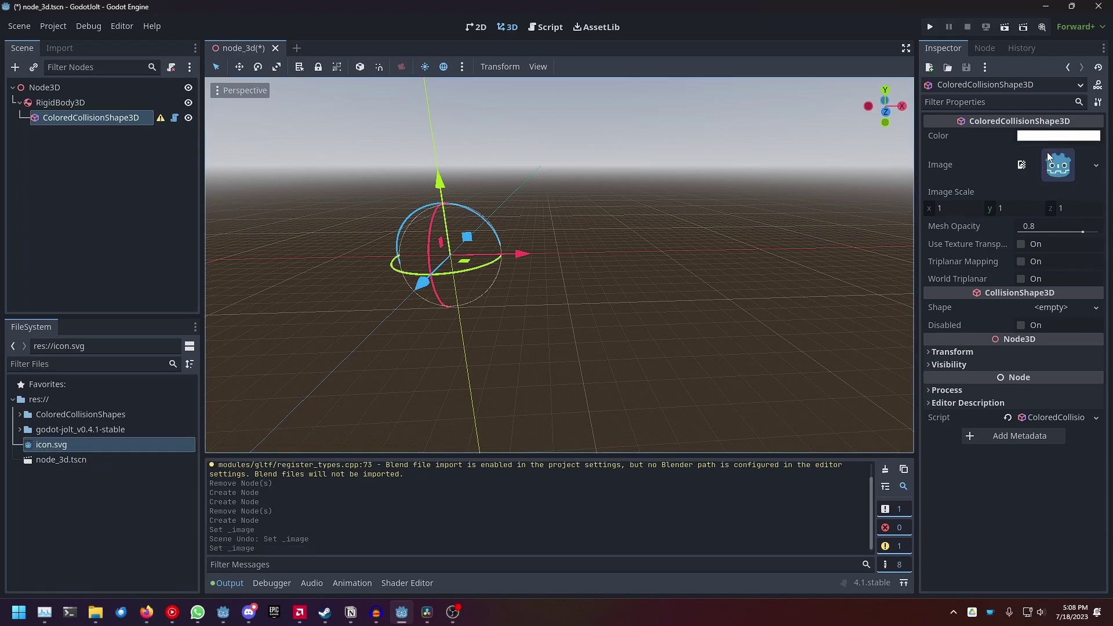
click(1048, 310)
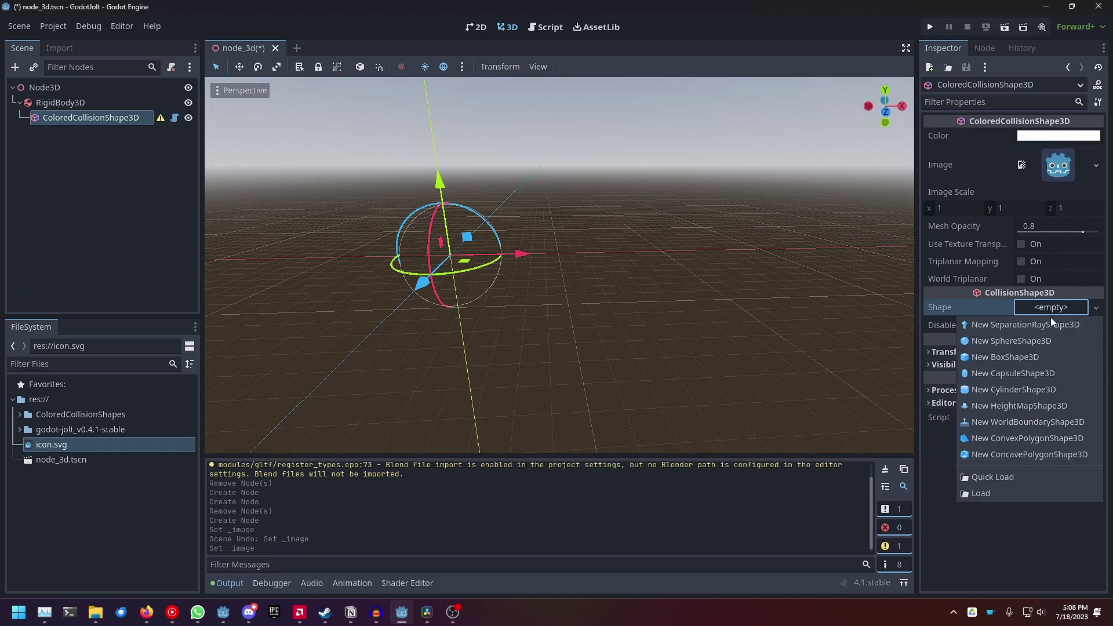
click(1015, 343)
scroll(446, 284, up, 3)
middle_drag(447, 284, 626, 287)
scroll(555, 307, up, 3)
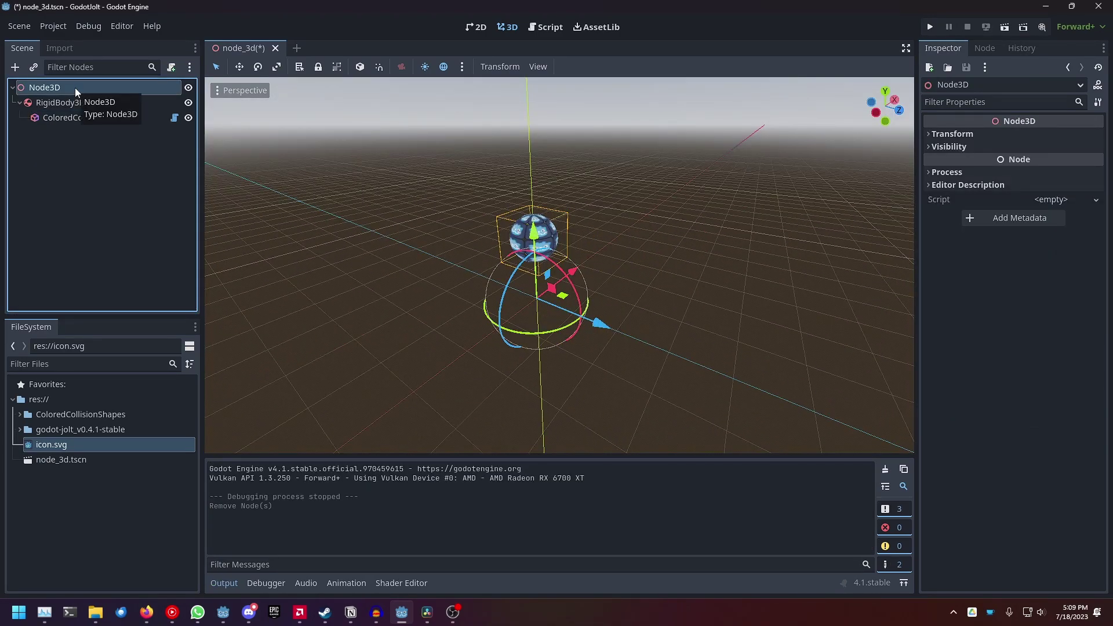
Add a CSGBox3D node with Use Collision turned on
key(ctrl+a)
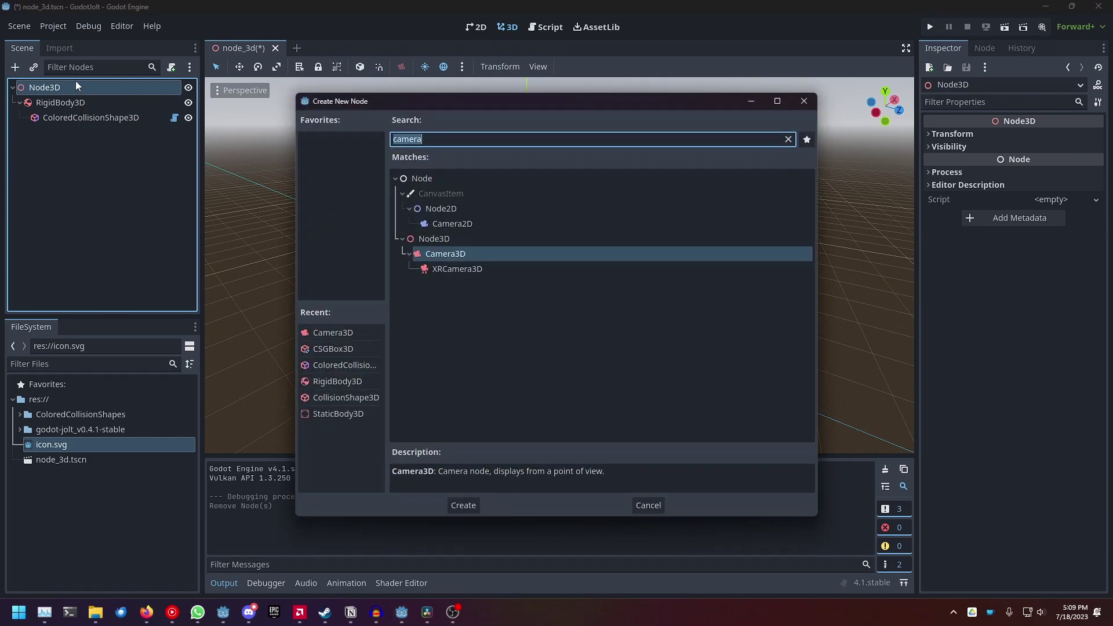
text(csg)
double_click(513, 271)
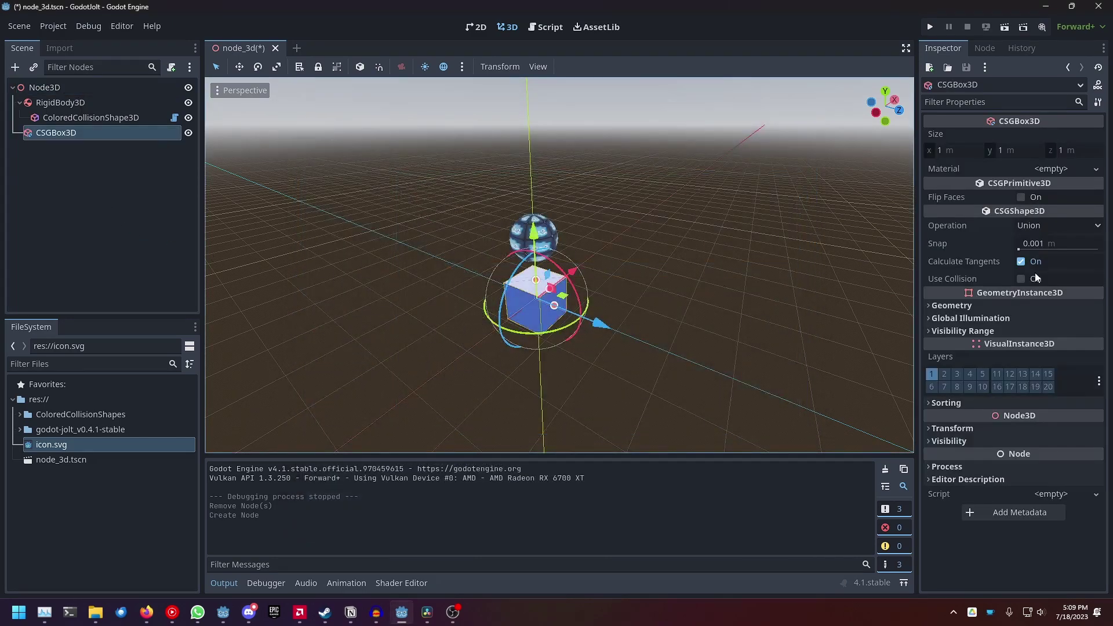
click(1021, 279)
click(59, 161)
click(56, 132)
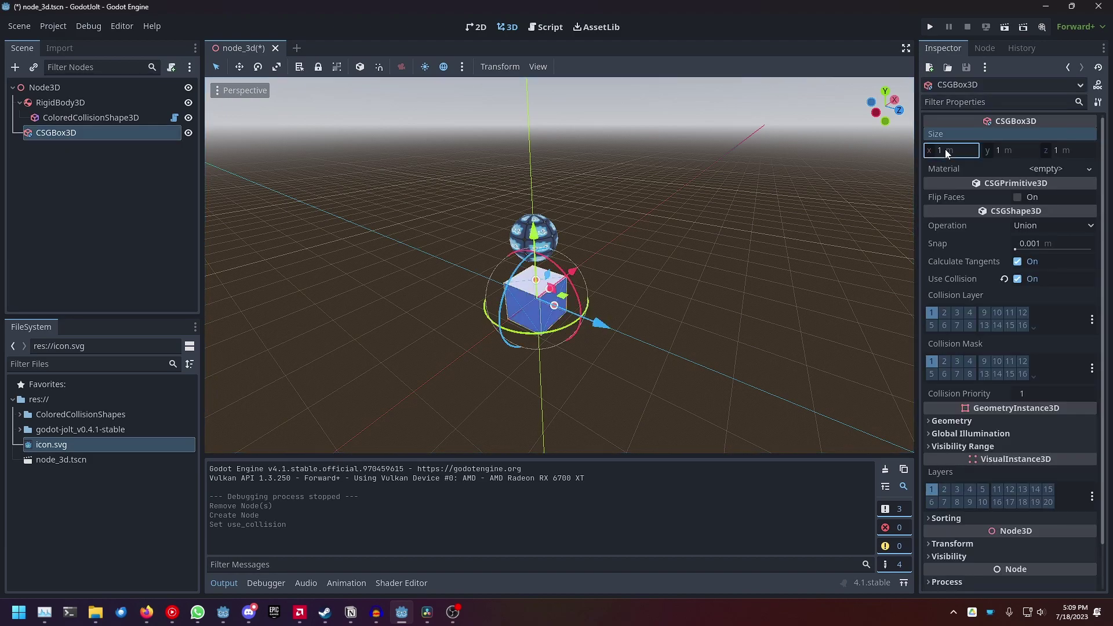
Size the box 5 × 0.5 × 5, then rotate and lower it beneath the sphere
click(945, 149)
text(5)
key(Tab)
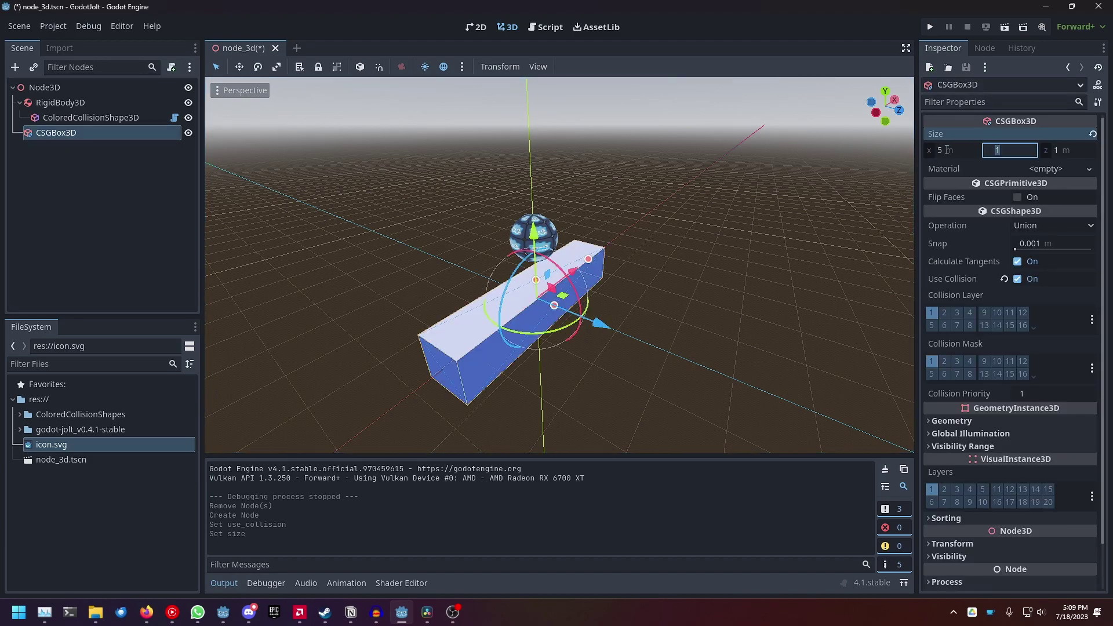
text(0.5)
key(Tab)
text(5)
key(Return)
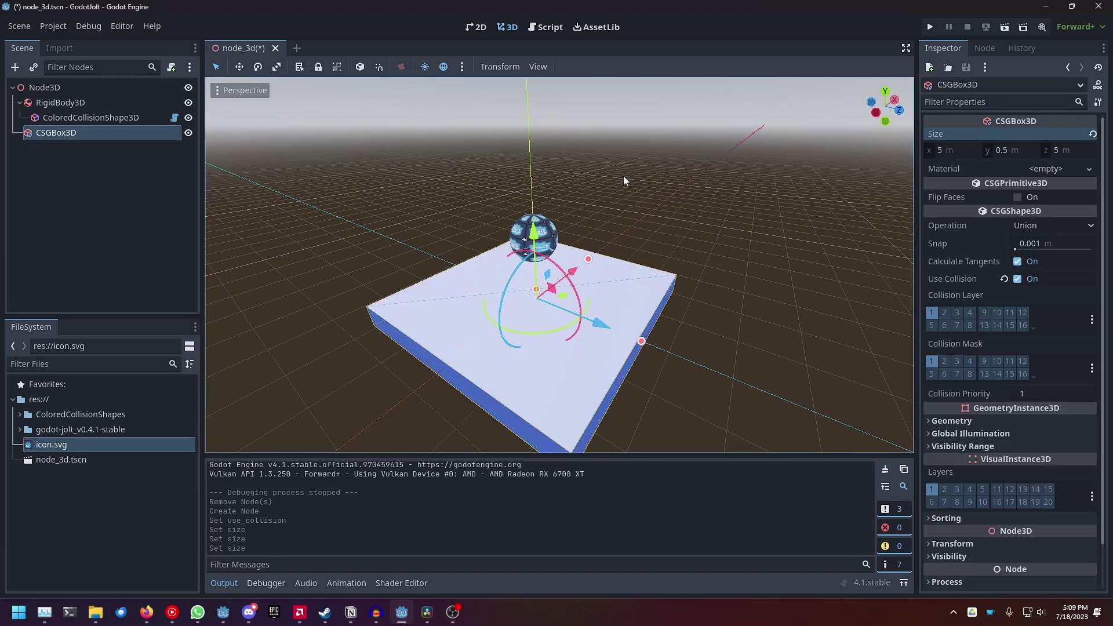
drag(556, 332, 521, 343)
drag(534, 251, 536, 281)
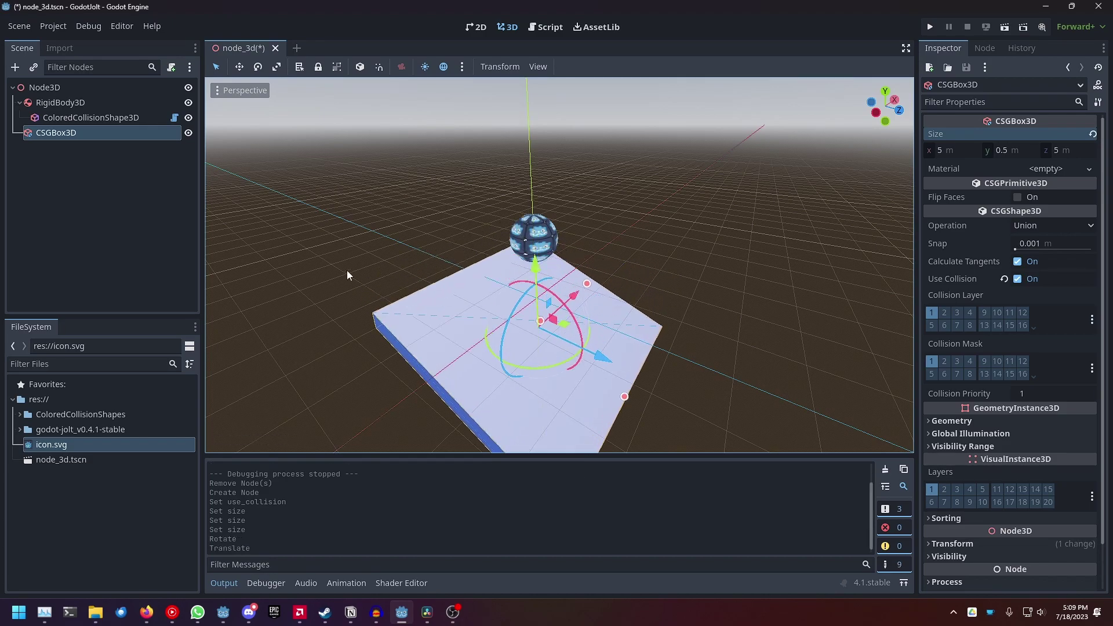
Add a Camera3D under the root Node3D, then save and run the scene
click(347, 275)
click(68, 87)
key(ctrl+a)
text(ca)
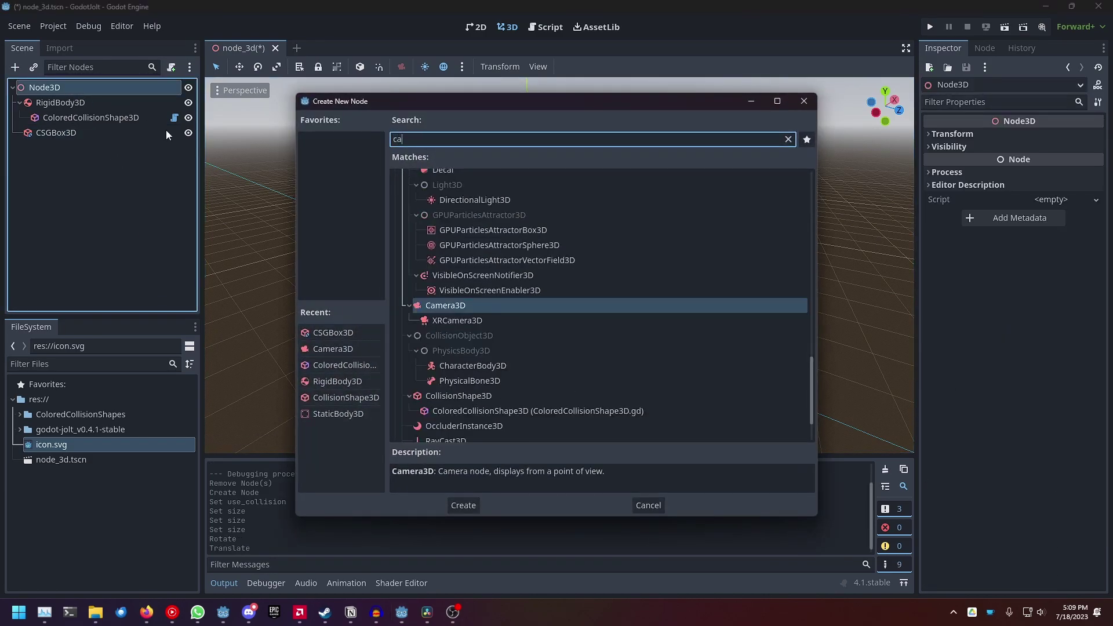
key(Return)
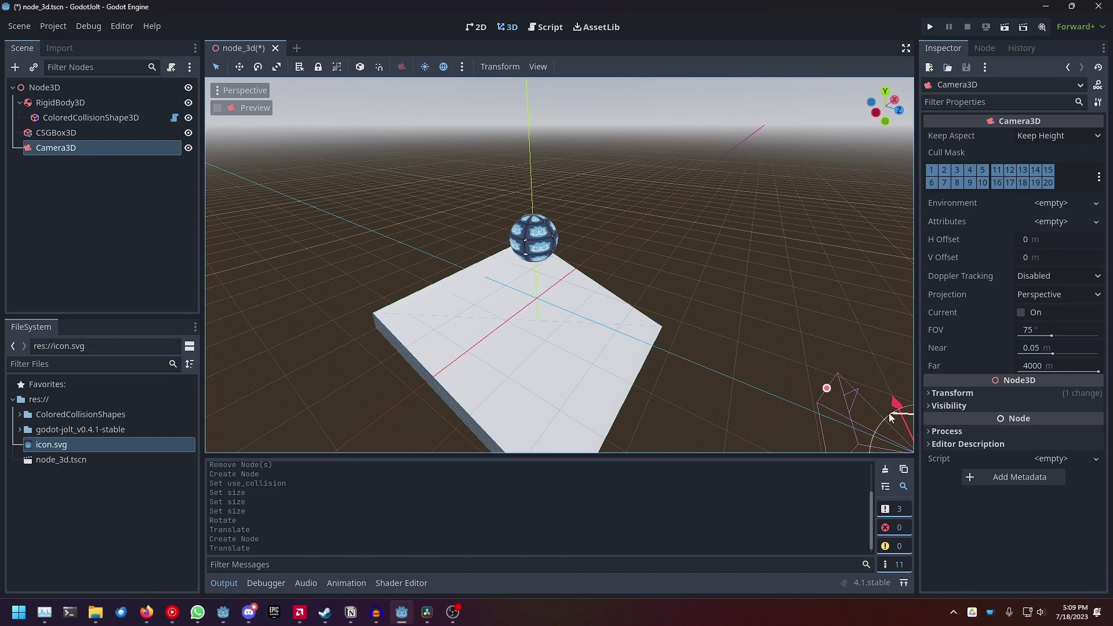
key(F6)
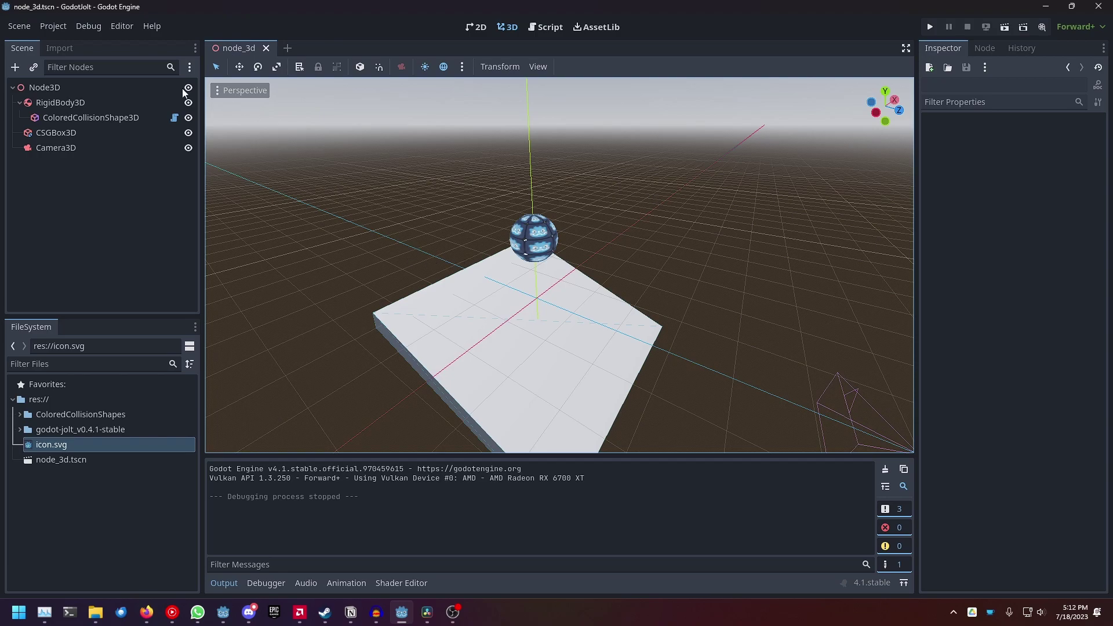
Show the Physics > Jolt 3D category in Project Settings
click(53, 26)
click(65, 46)
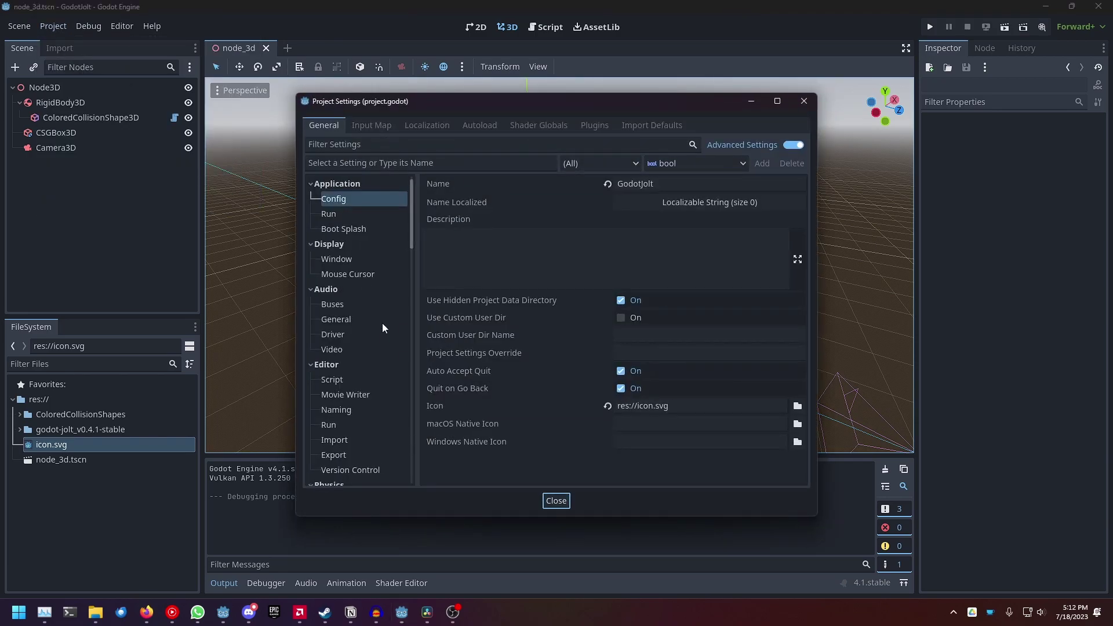
scroll(382, 328, down, 5)
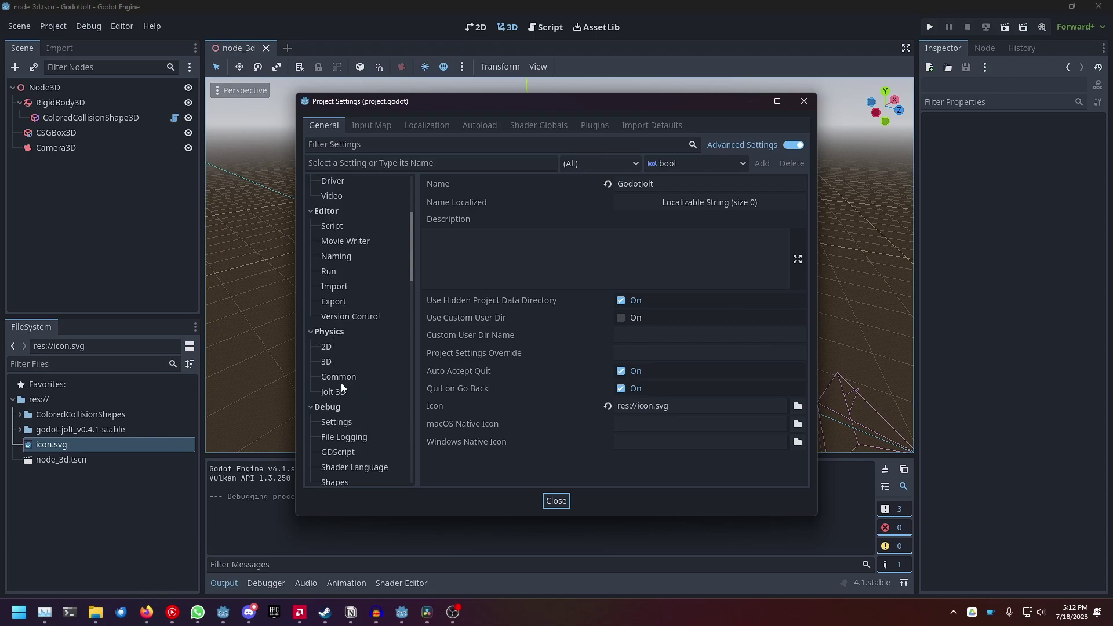
click(332, 394)
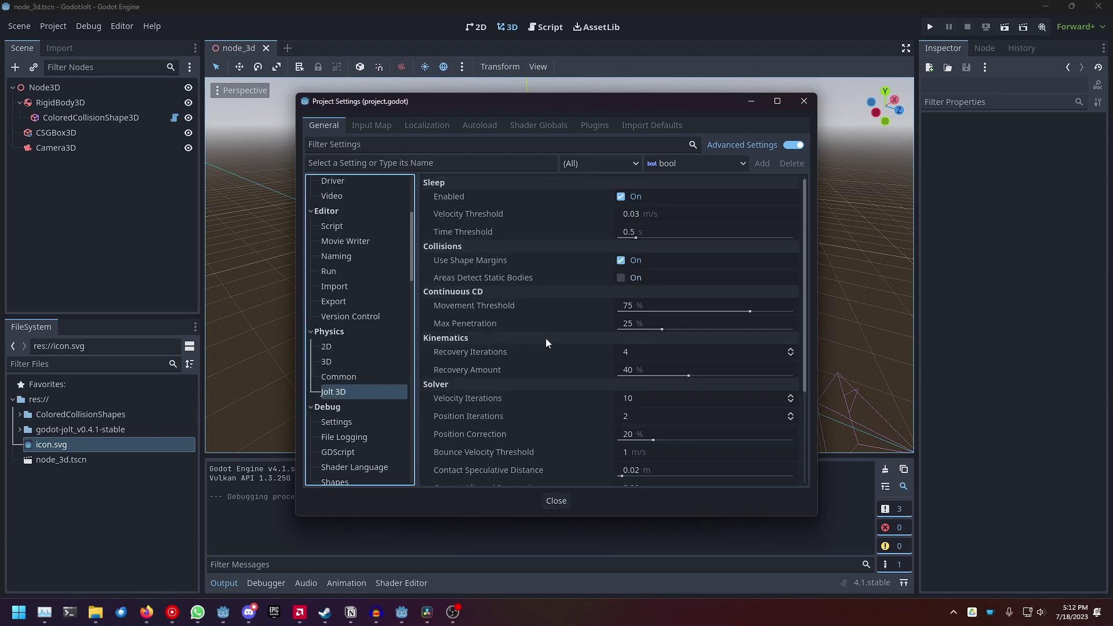
scroll(535, 253, down, 3)
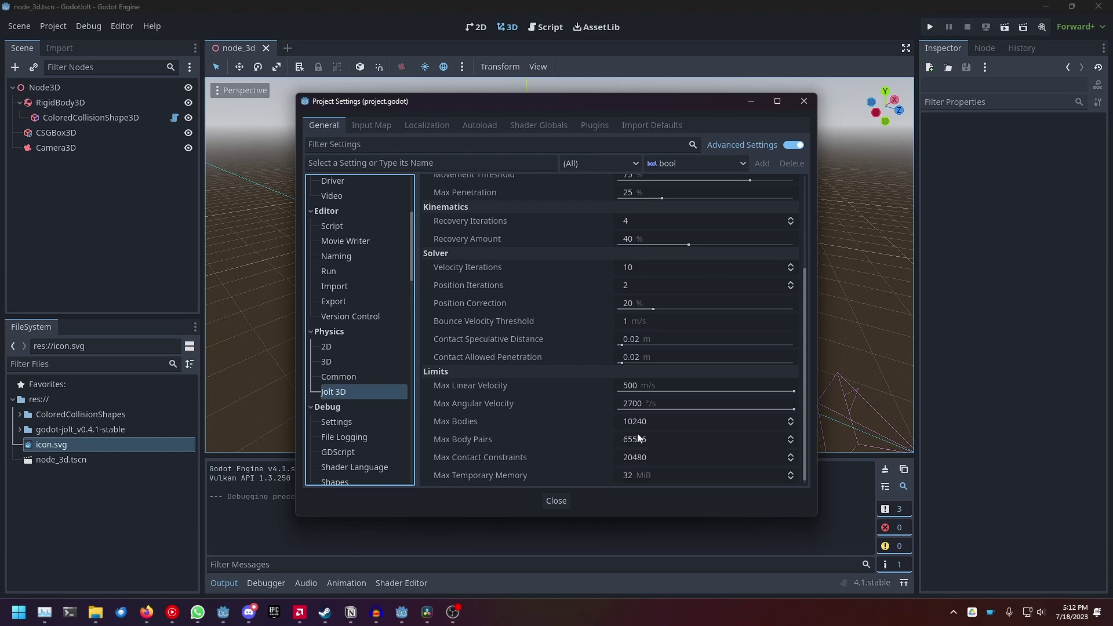
scroll(585, 284, up, 2)
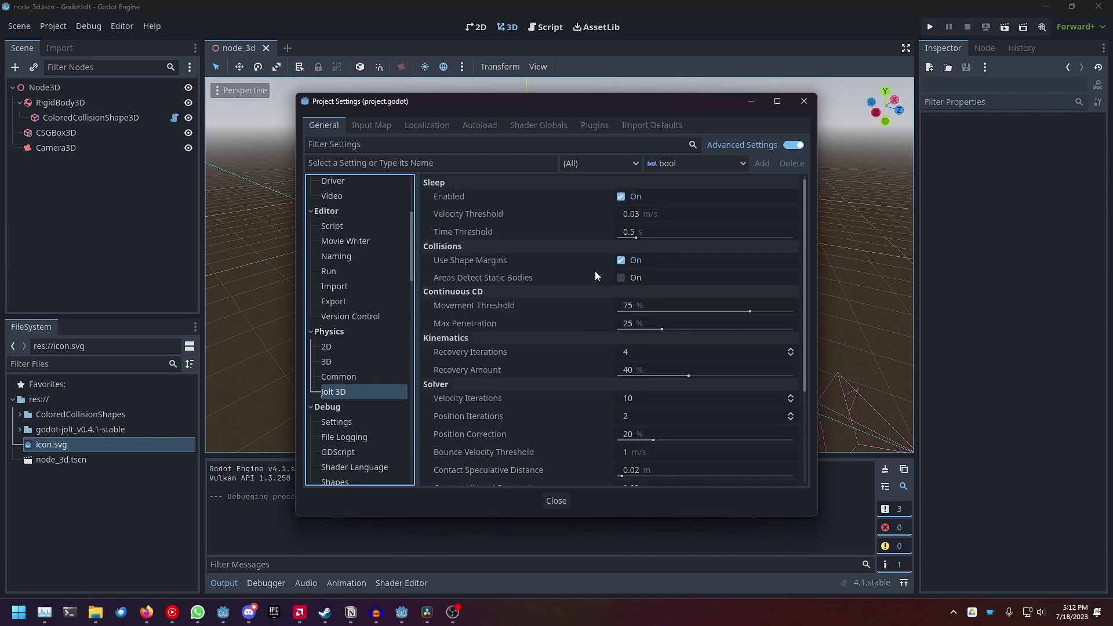